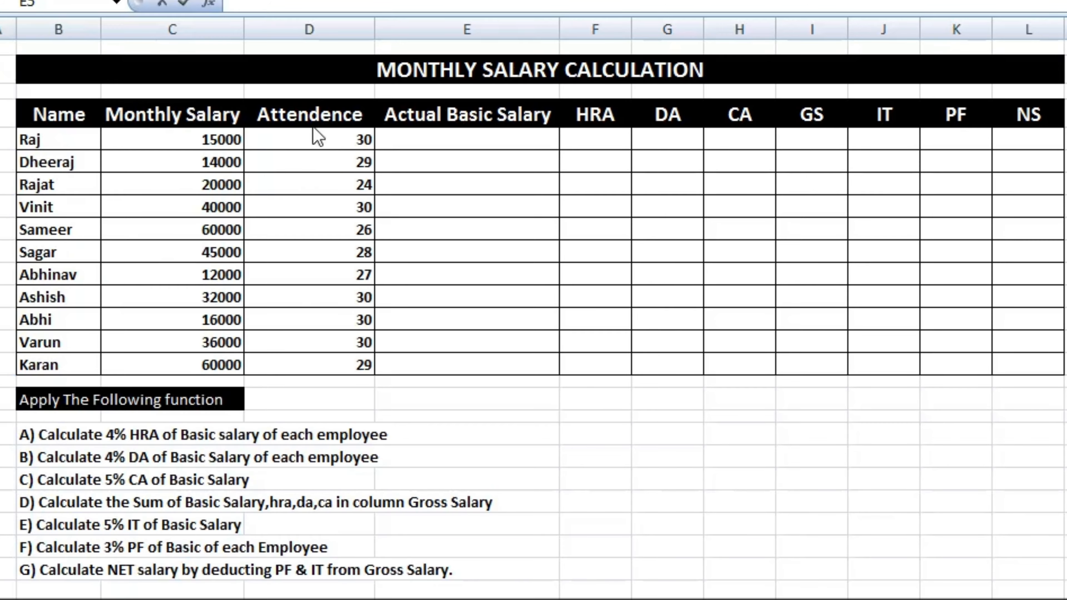
- Calculate the Actual Basic Salary in E5 with =(C5/30)*D5 and fill the formula down for all employees
click(496, 147)
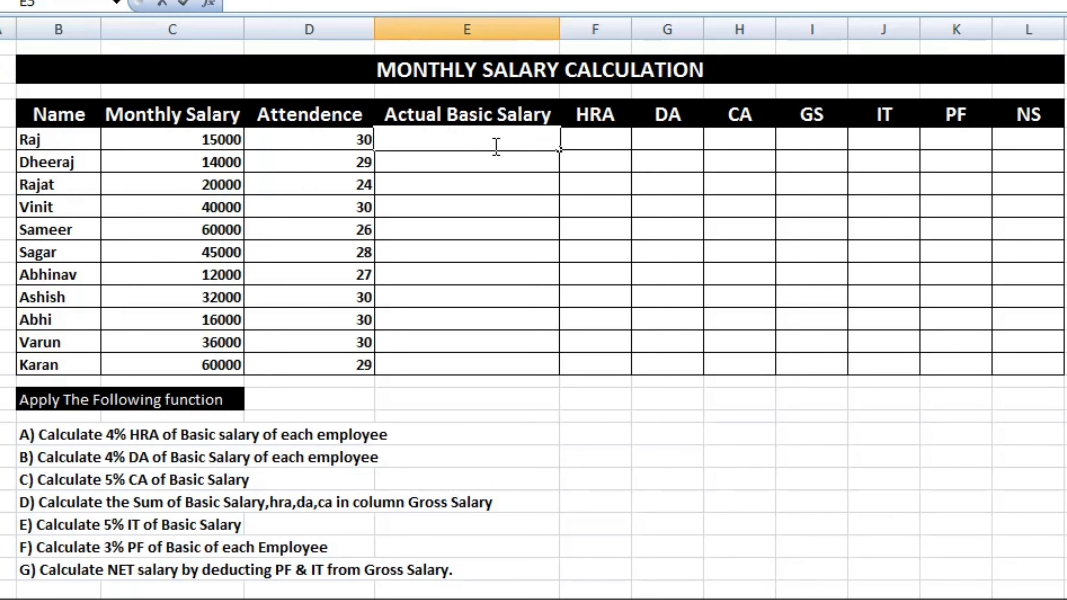
text(=)
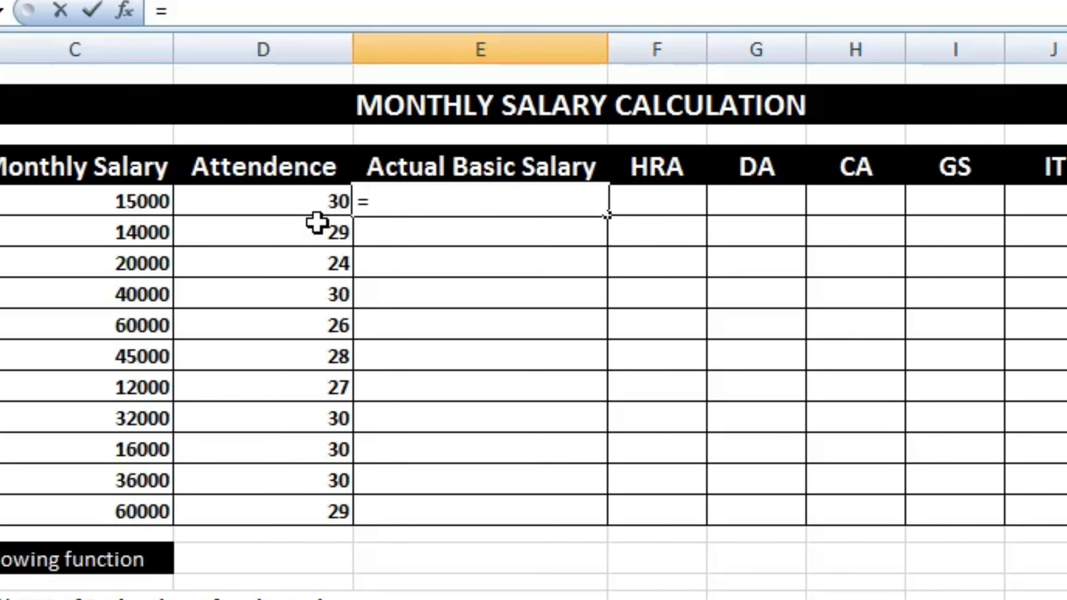
text(()
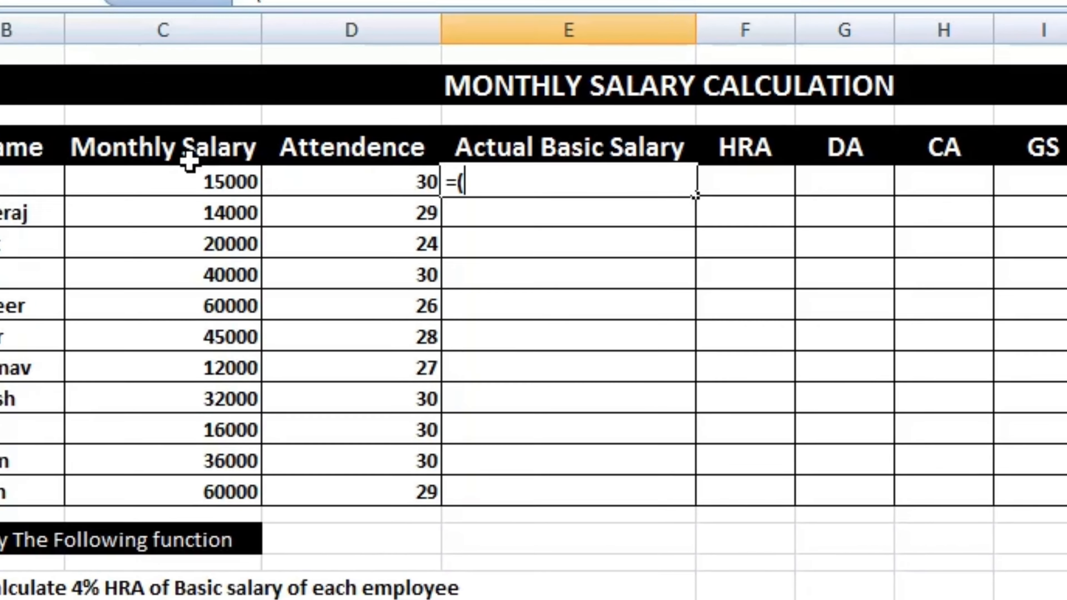
click(94, 195)
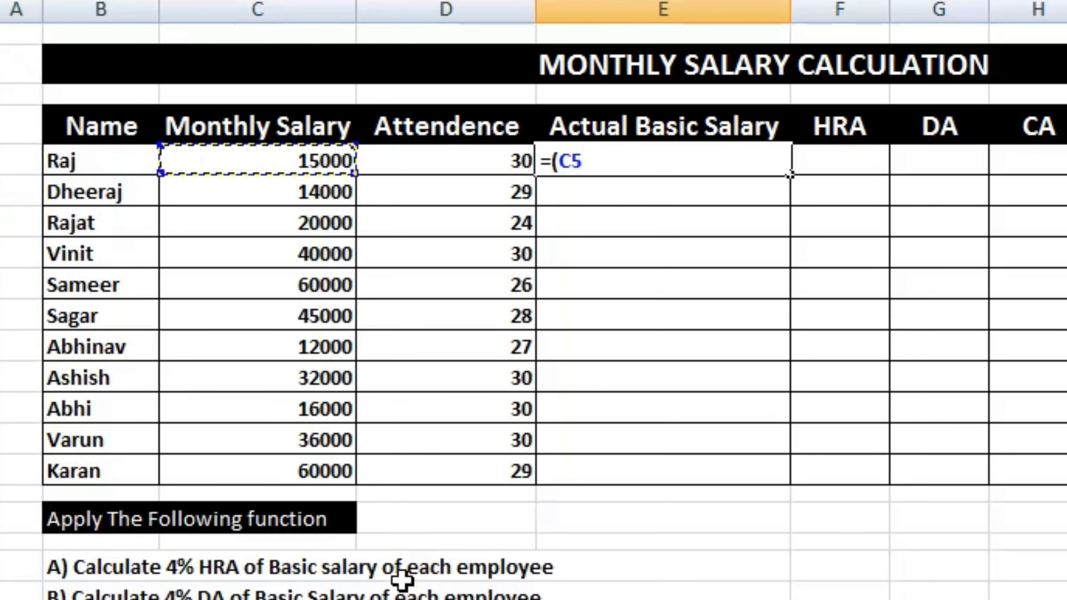
text(/)
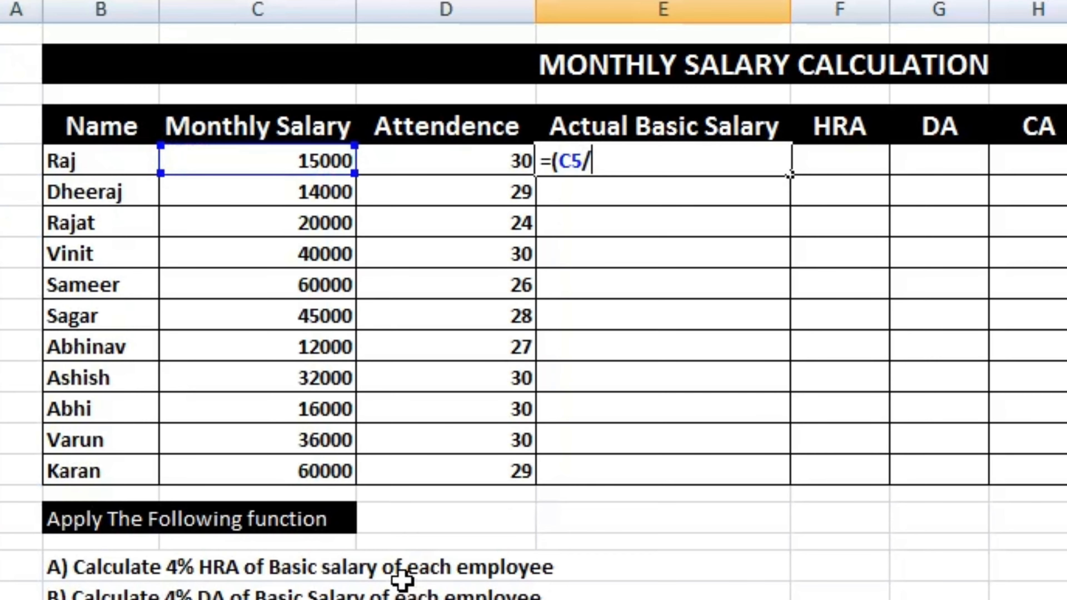
text(30)*)
click(428, 162)
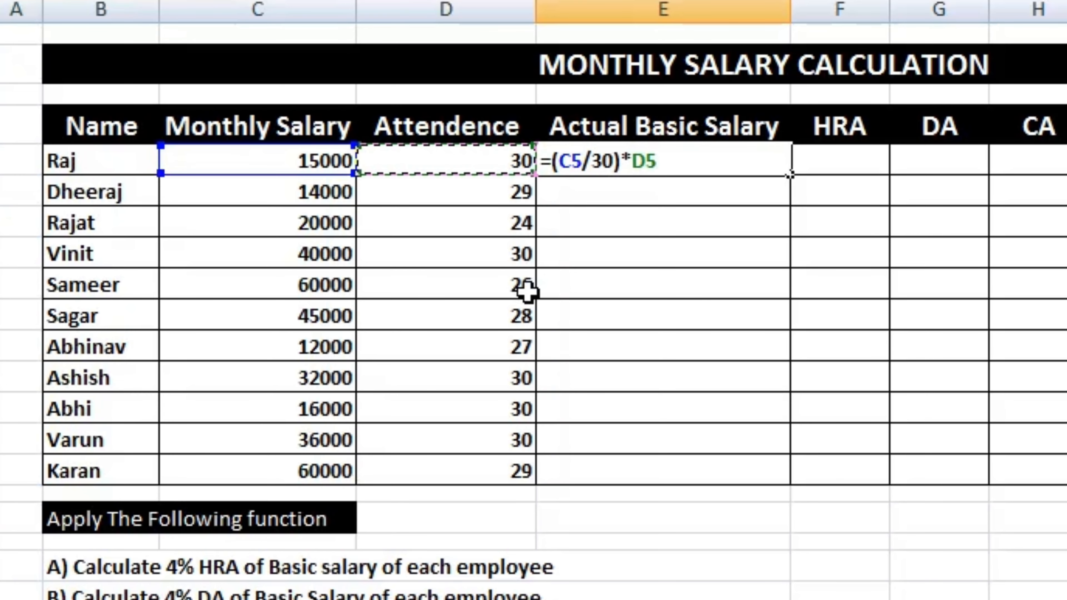
key(Return)
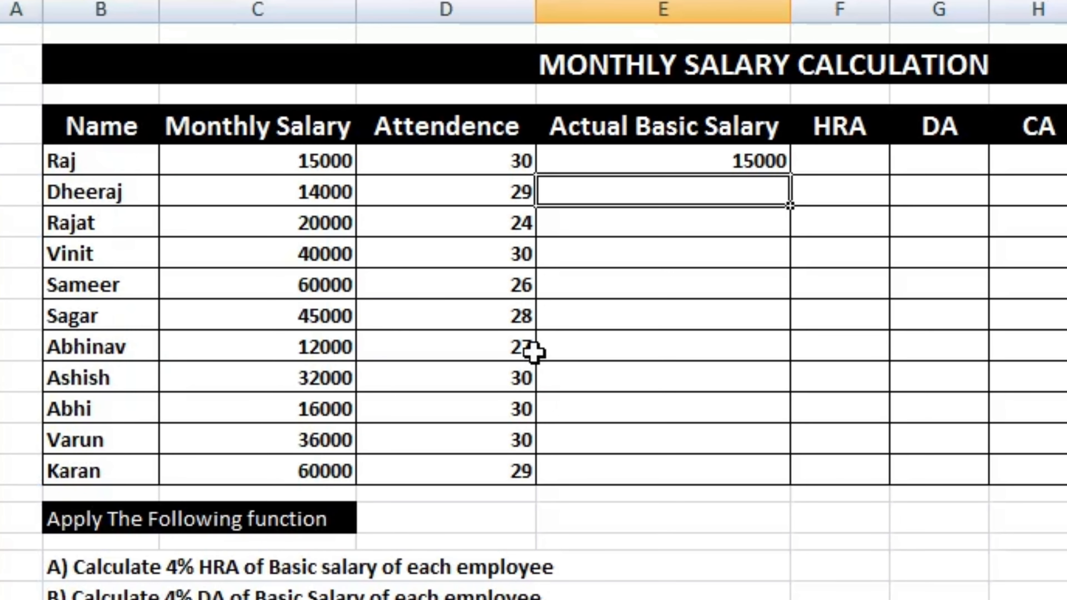
click(698, 160)
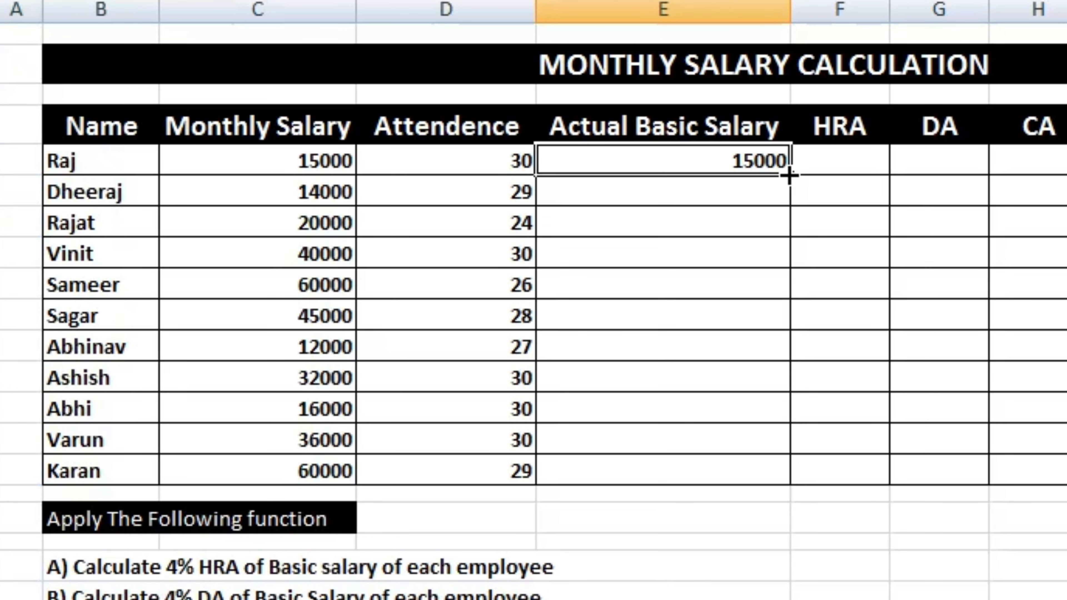
double_click(788, 176)
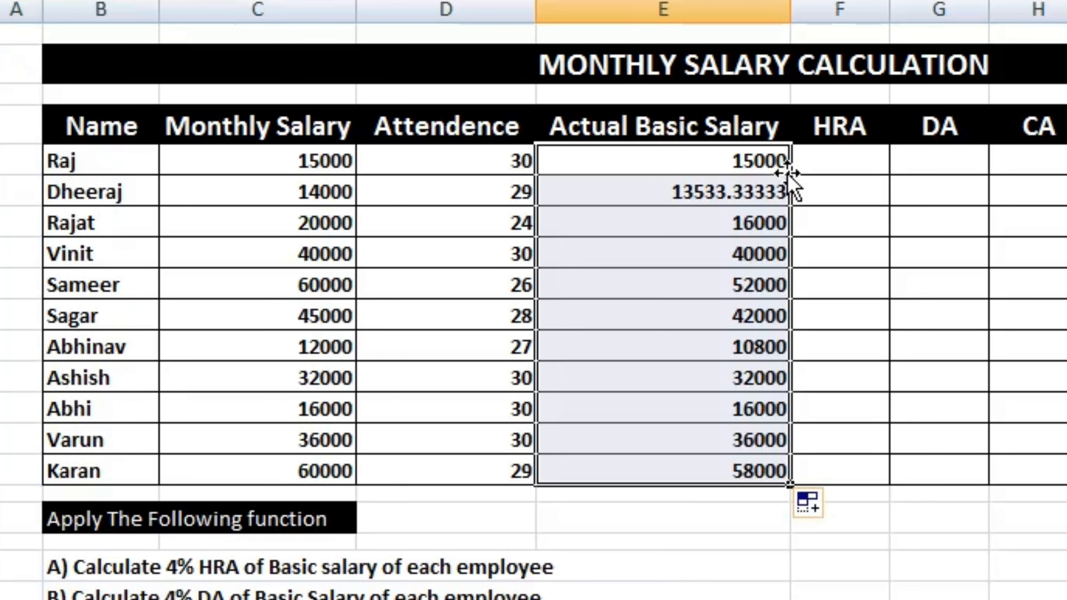
- Calculate HRA in the first employee's row with =E5*4% and fill the formula down the HRA column
click(854, 159)
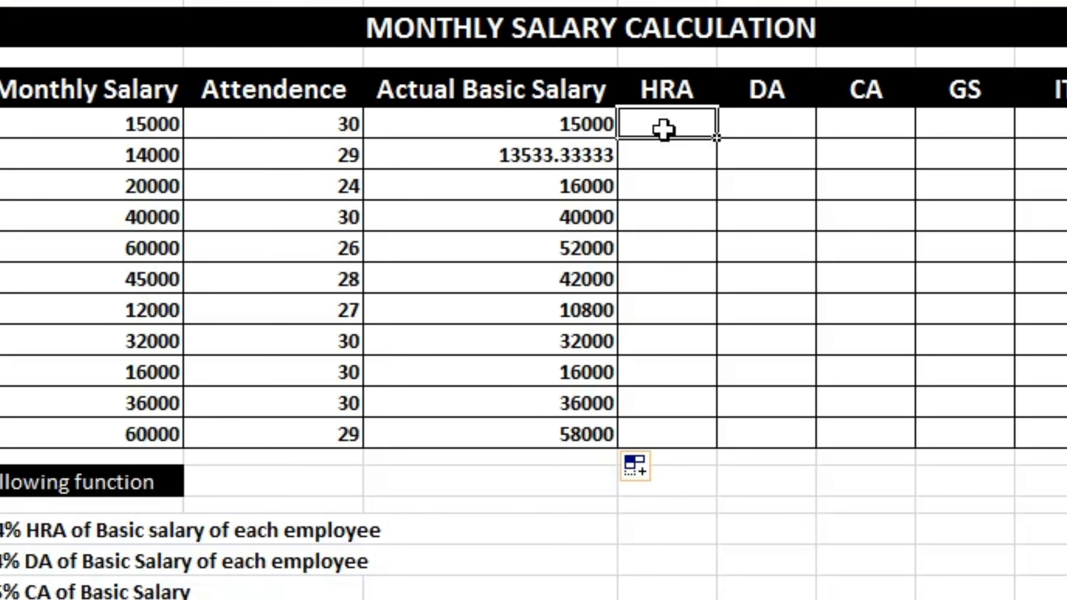
text(=)
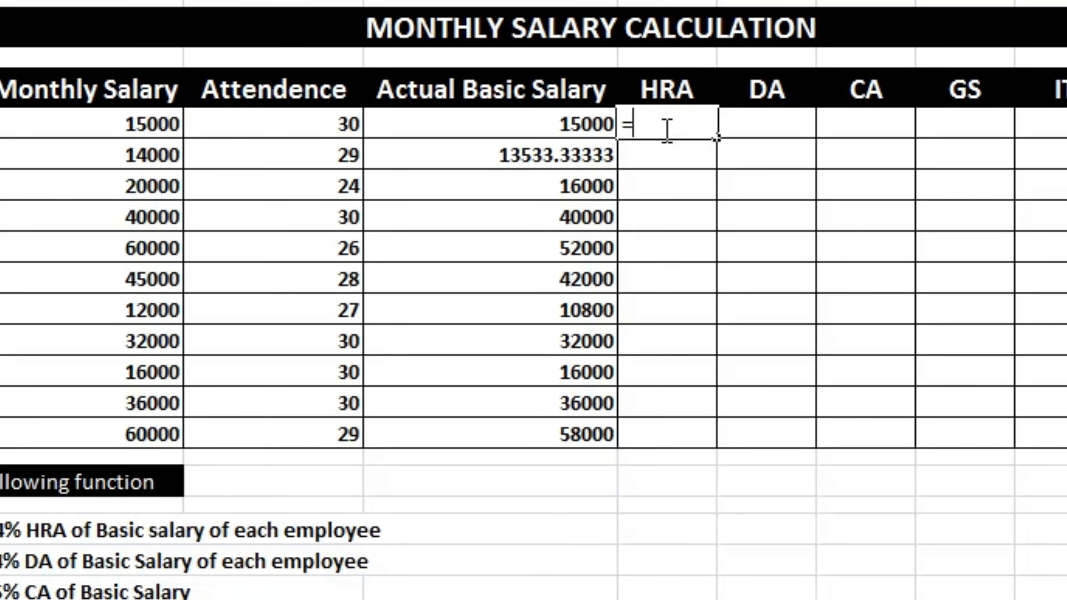
click(496, 123)
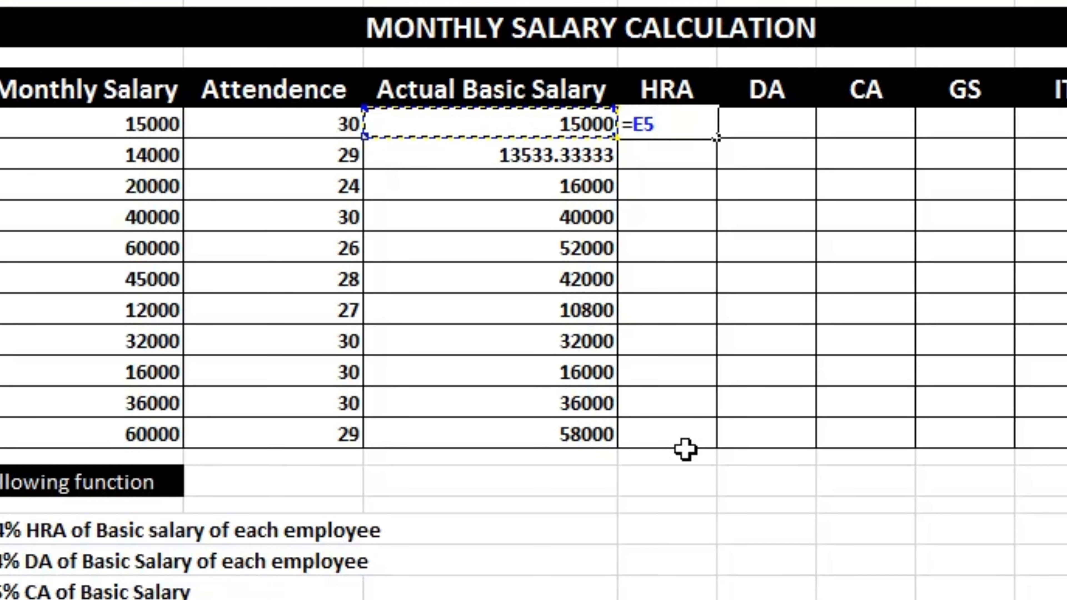
text(*)
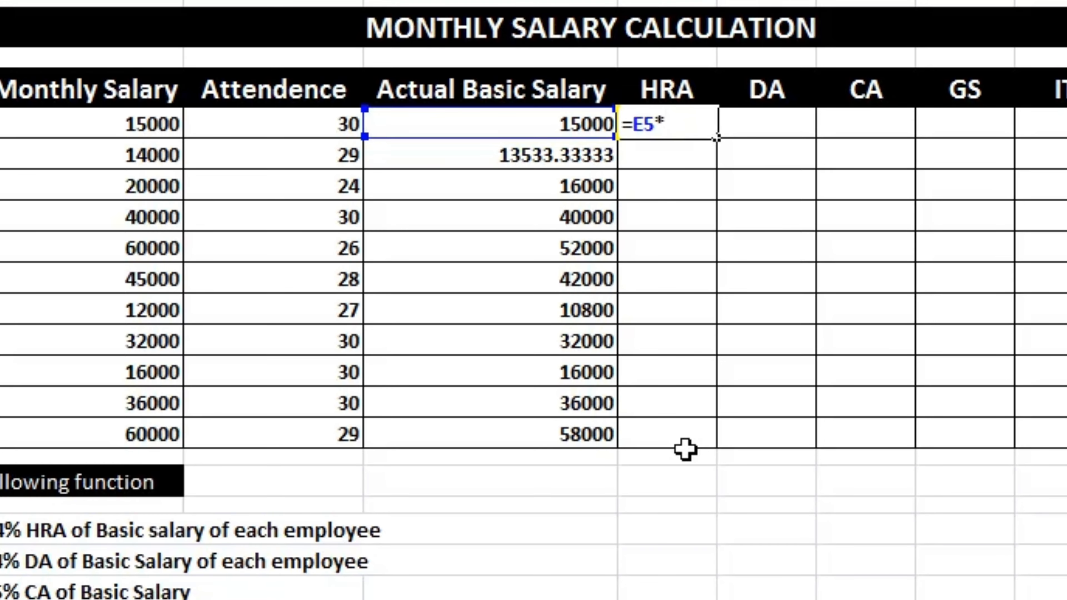
text(4%)
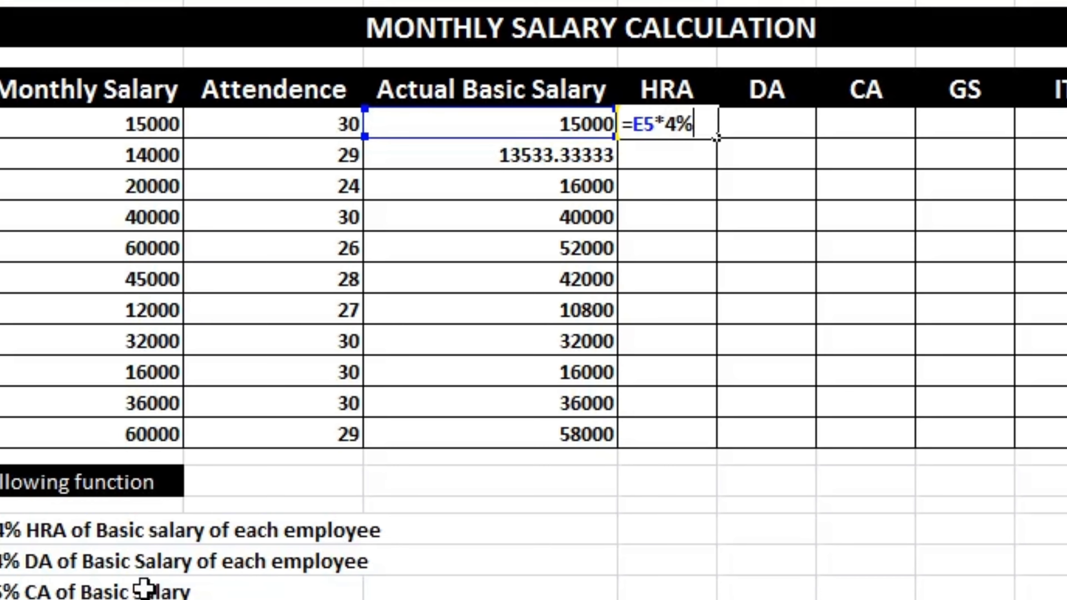
key(Return)
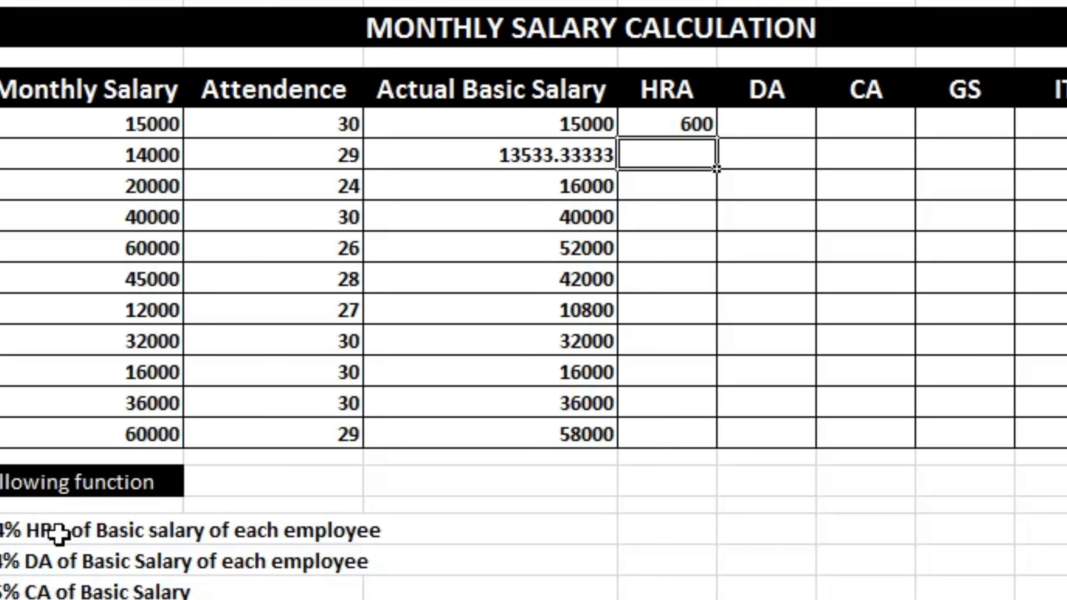
click(689, 87)
click(692, 125)
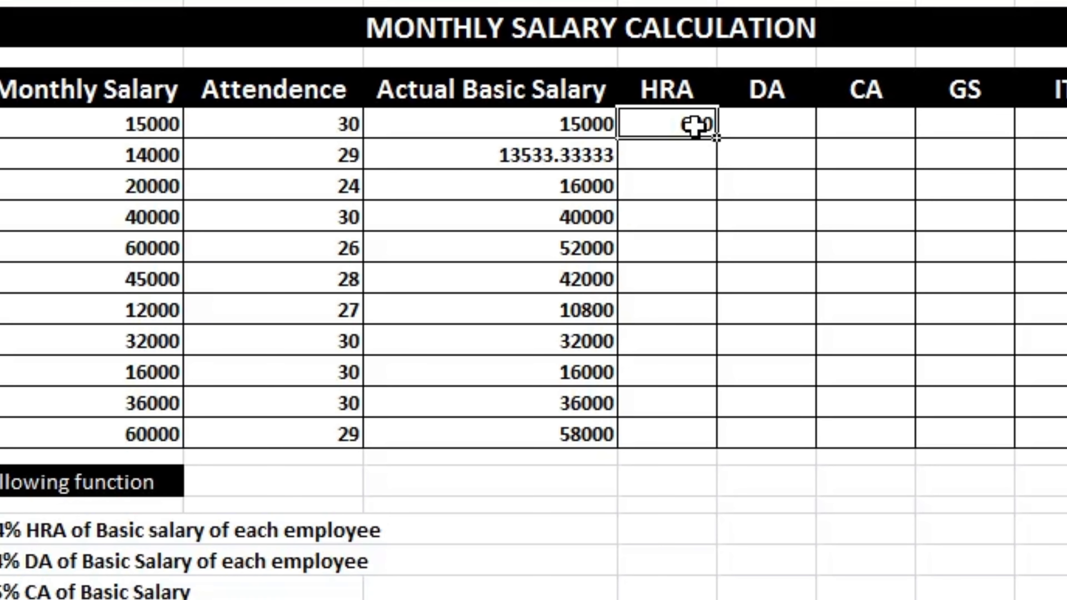
double_click(716, 136)
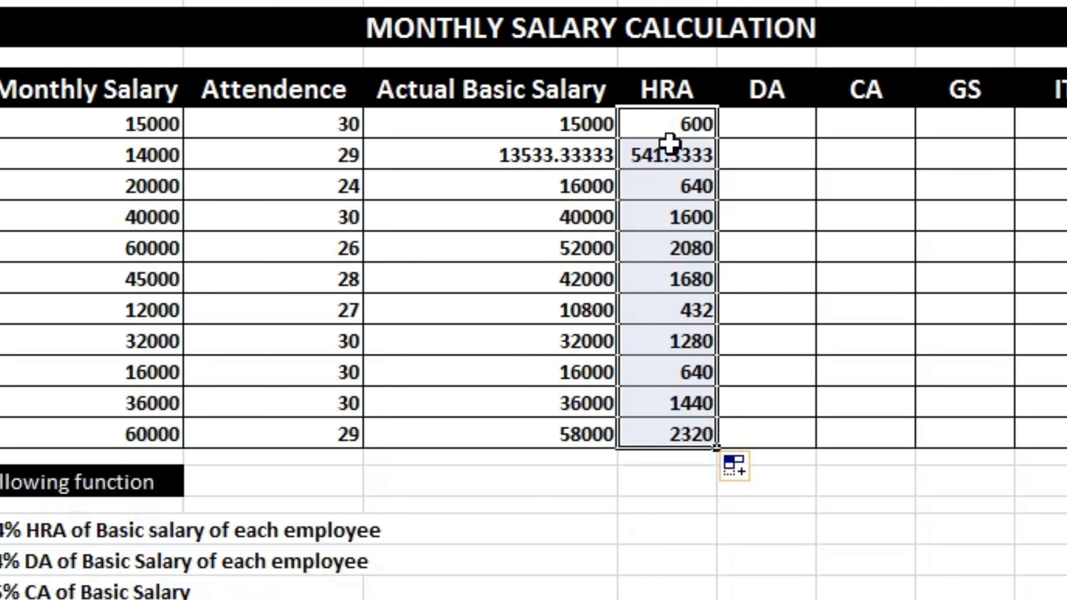
- Calculate DA in the first employee's row with =E5*4% and fill the formula down the DA column
click(768, 119)
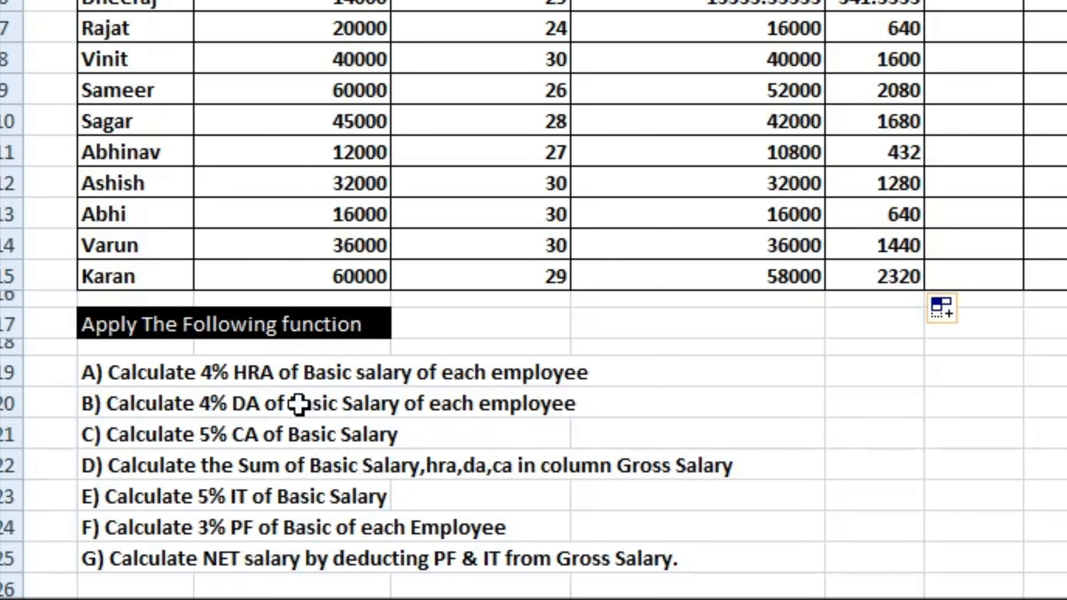
text(=)
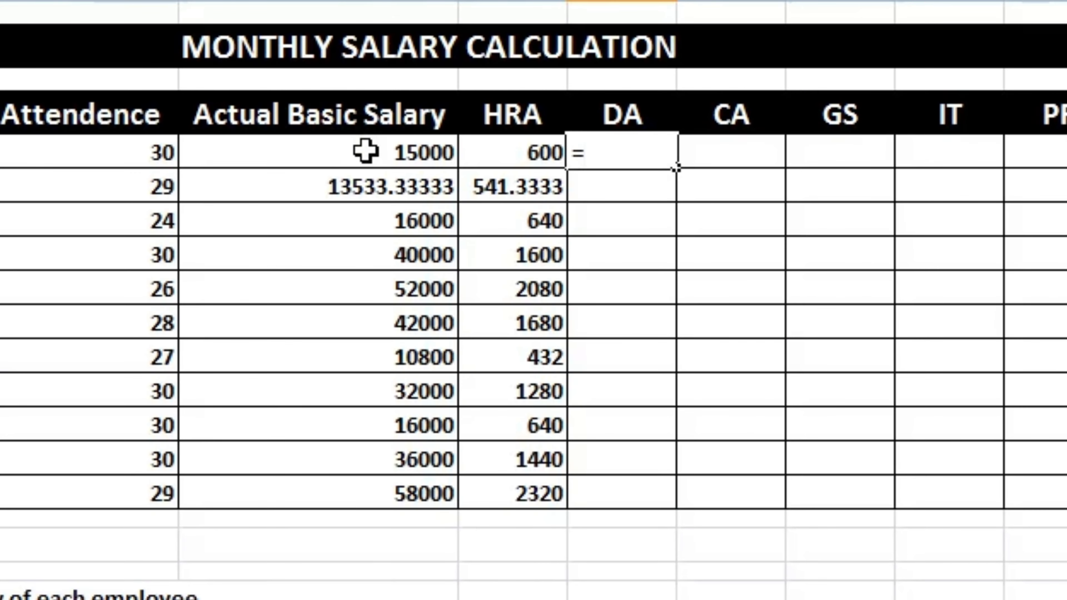
click(365, 152)
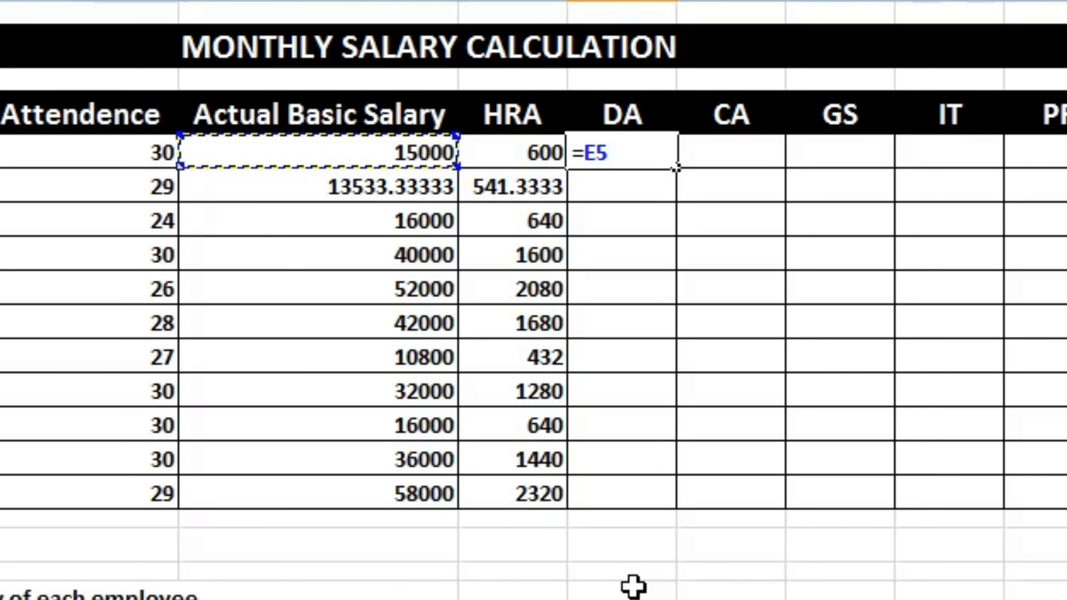
text(*4)
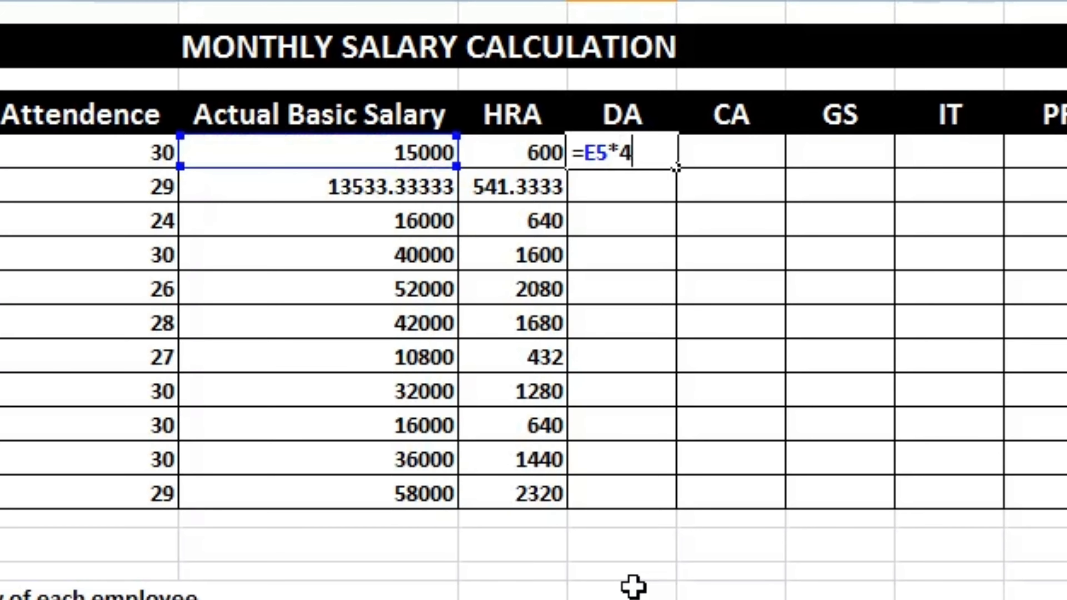
text(%)
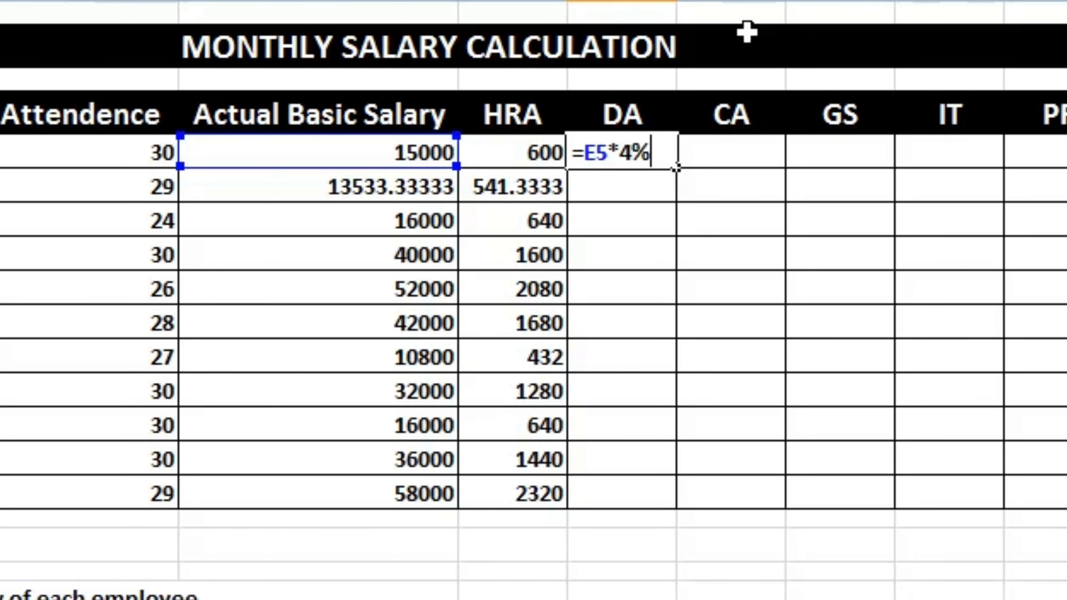
click(609, 161)
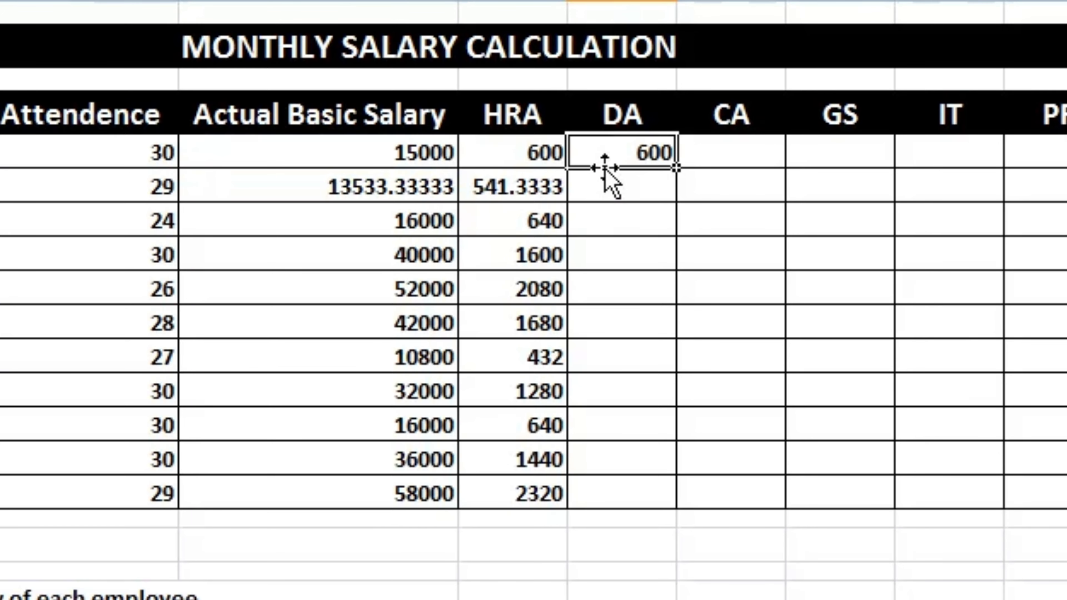
double_click(674, 168)
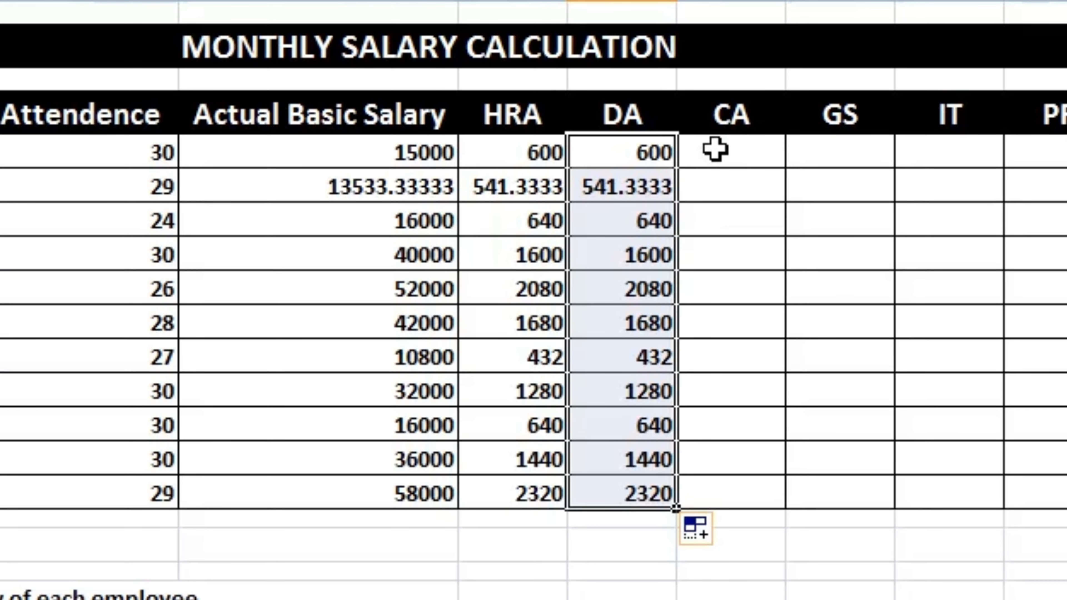
- Calculate CA in the first employee's row with =E5*5% and fill the formula down the CA column
click(715, 149)
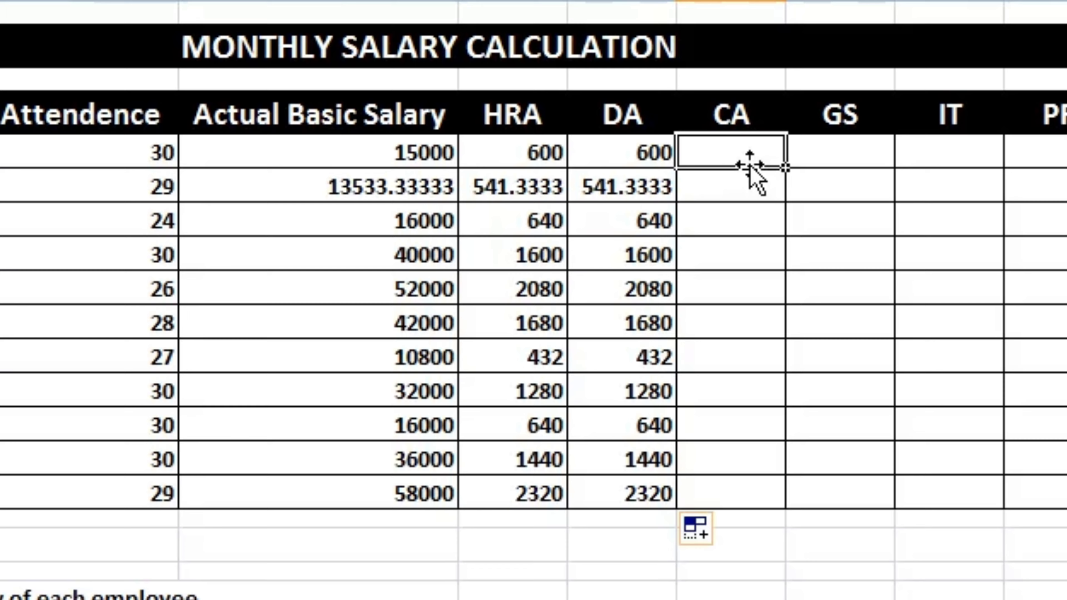
text(=)
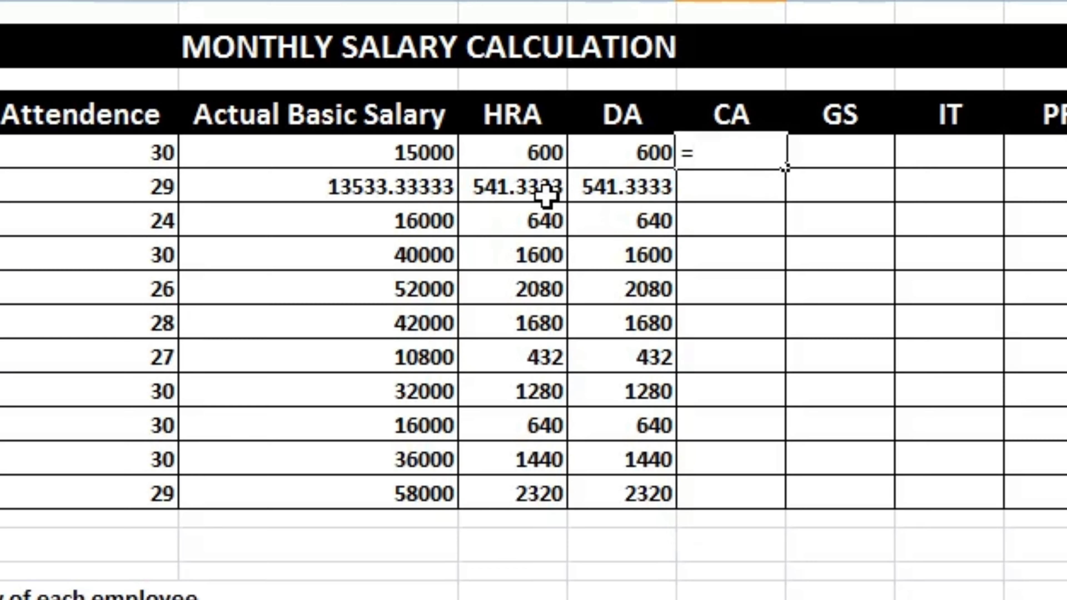
click(433, 145)
text(*)
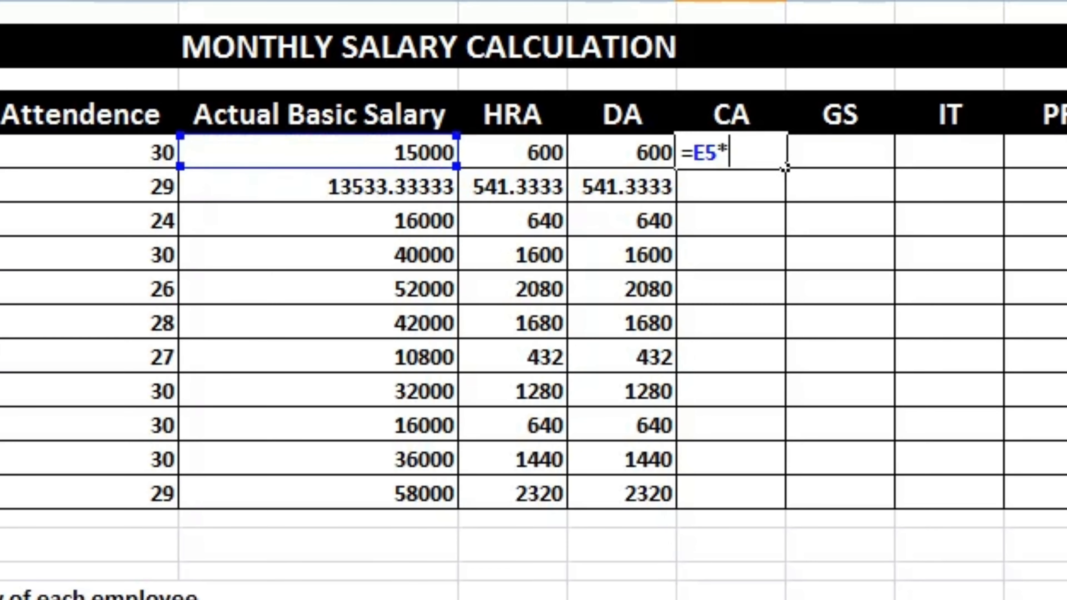
text(5%)
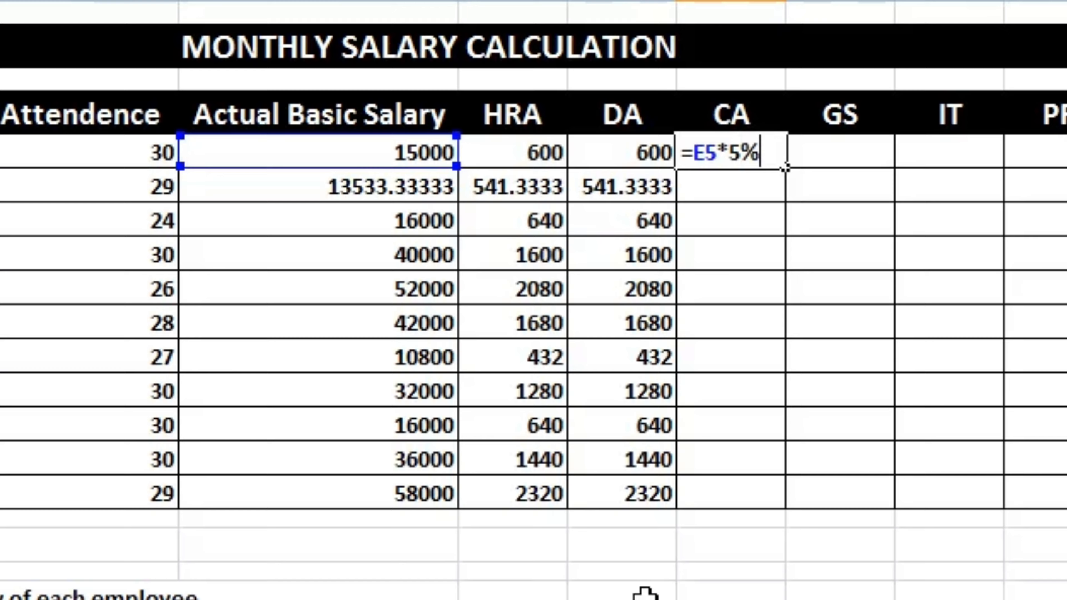
key(Return)
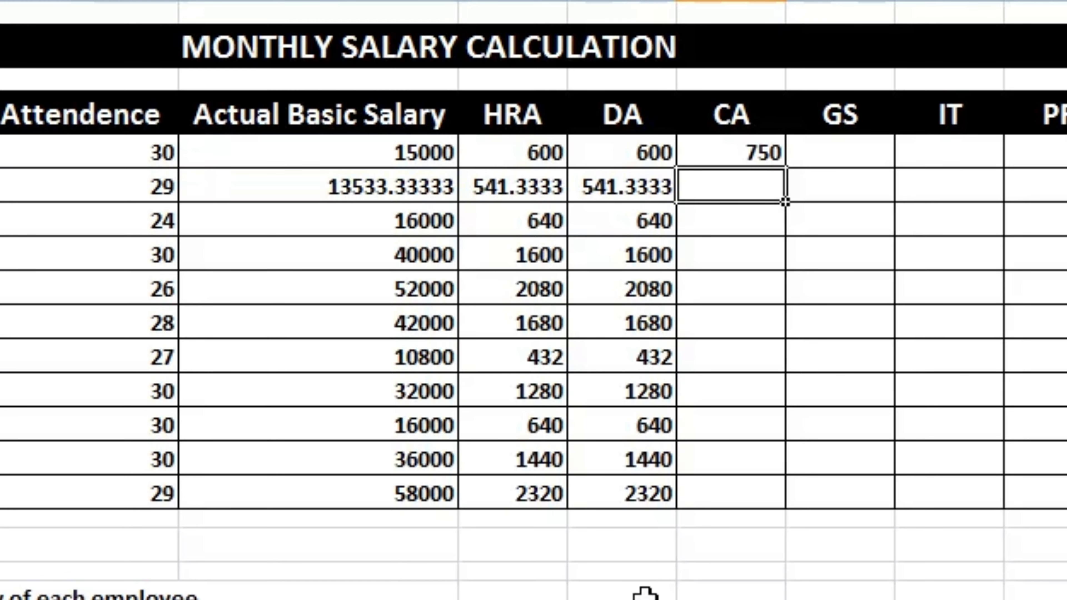
click(755, 152)
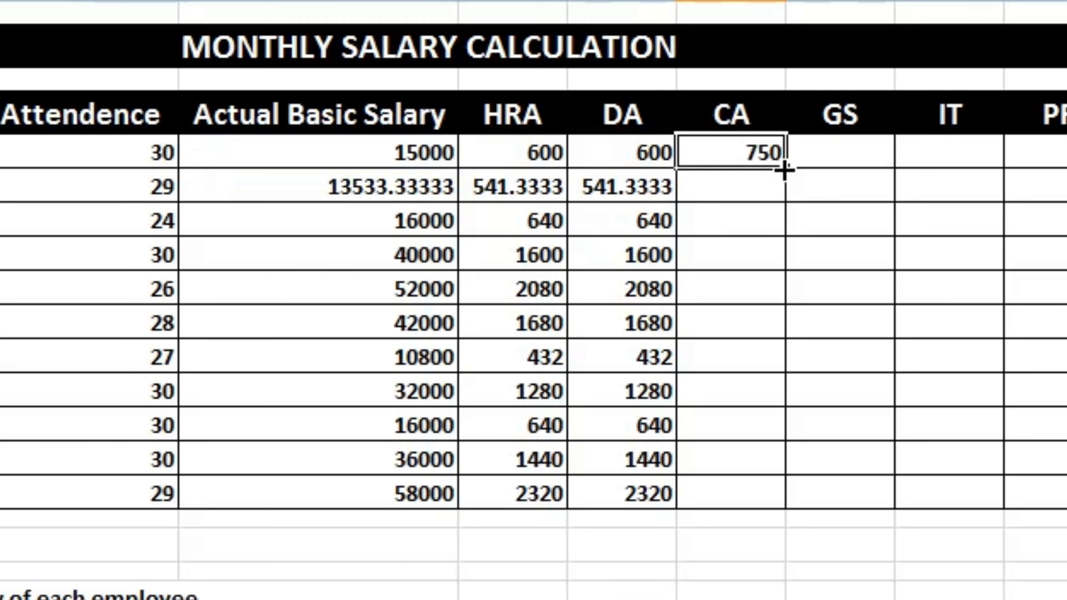
double_click(785, 170)
- Calculate the first employee's gross salary in the GS column by summing E5:H5 with the SUM function
click(850, 157)
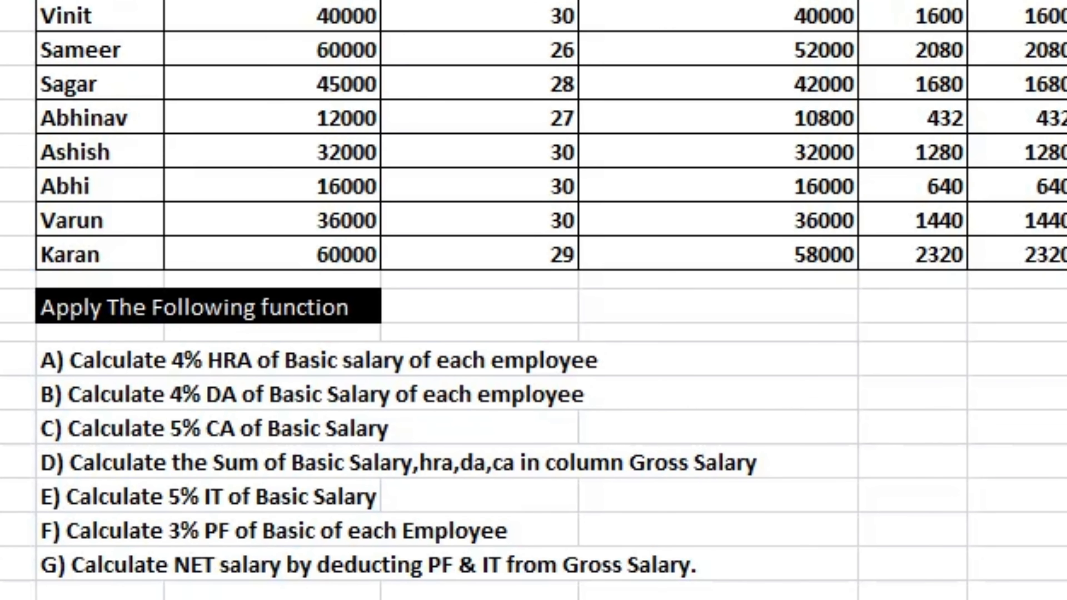
text(=s)
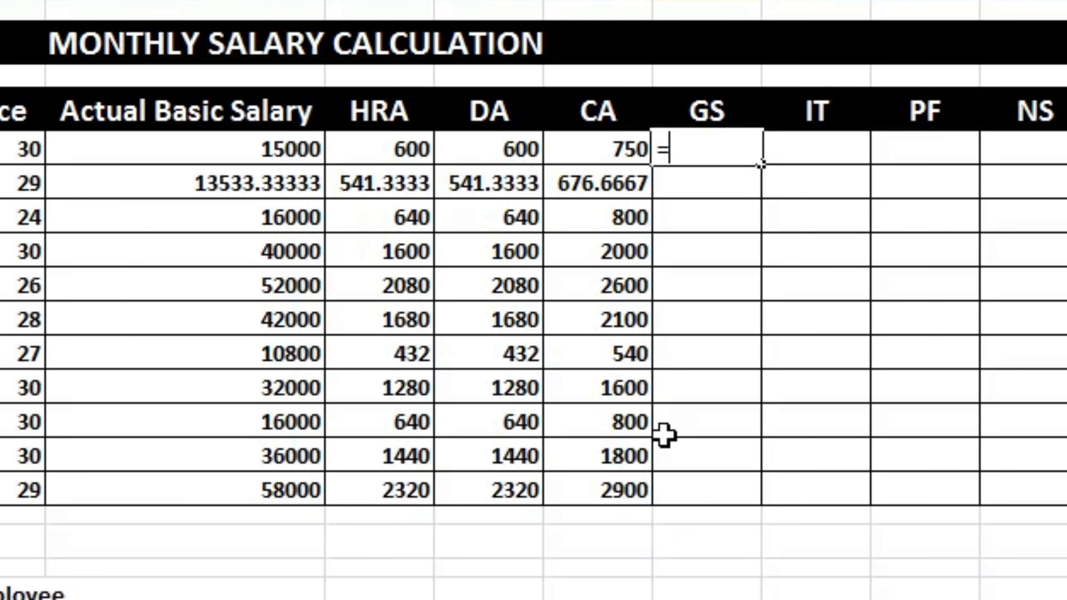
text(um)
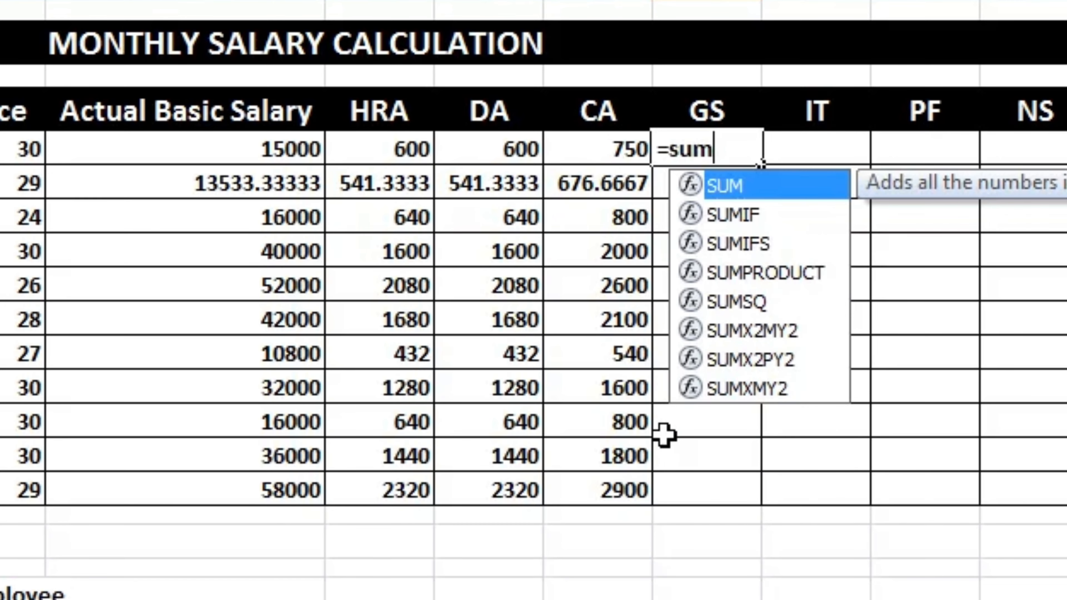
key(Tab)
drag(209, 148, 574, 160)
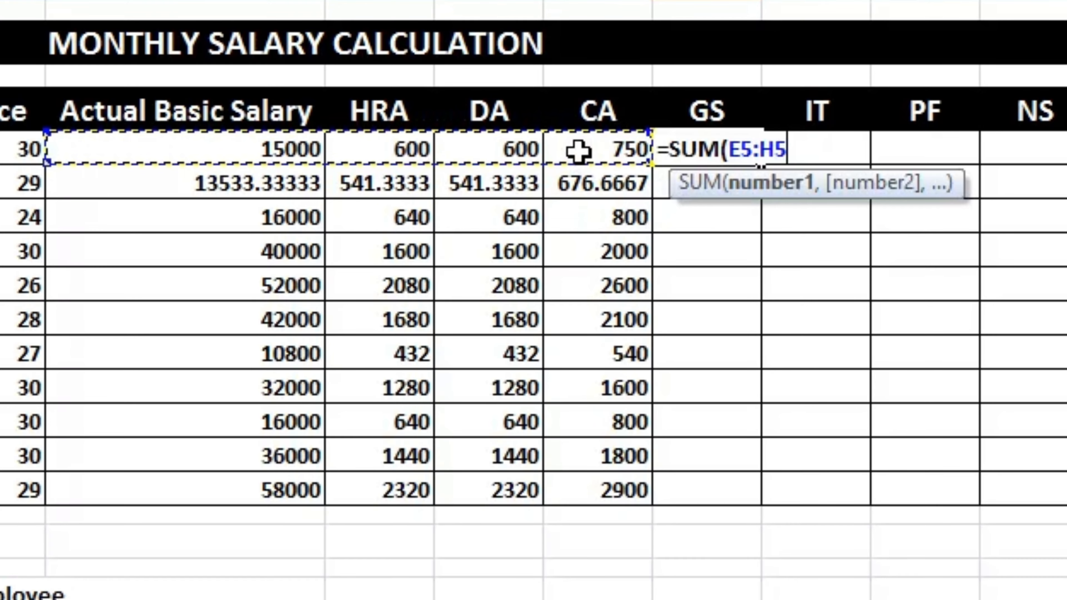
key(Return)
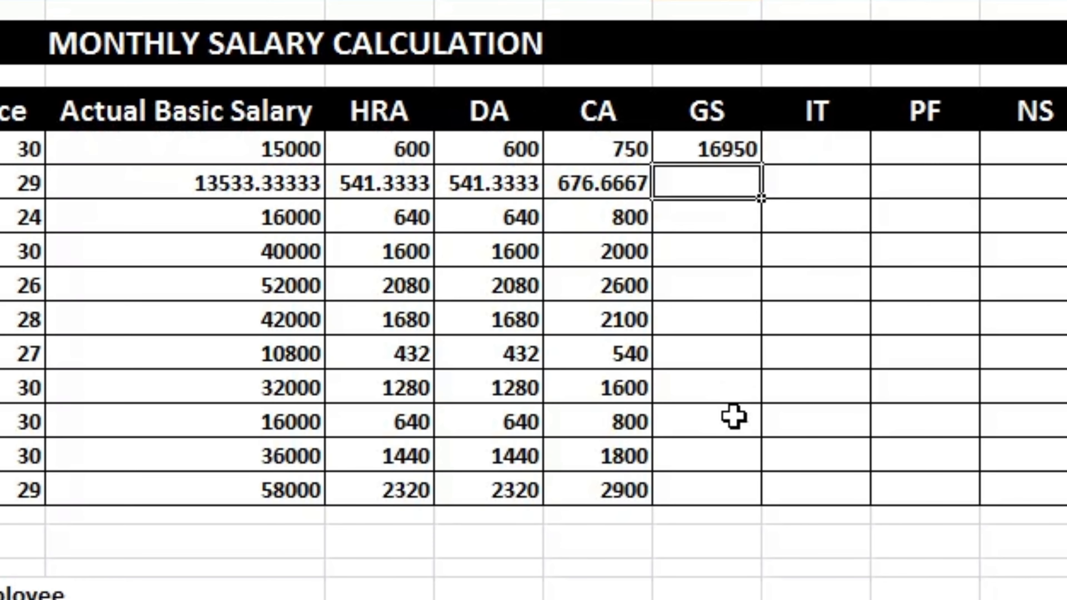
- Calculate IT in the first employee's row of the IT column with =C5*5%
click(832, 160)
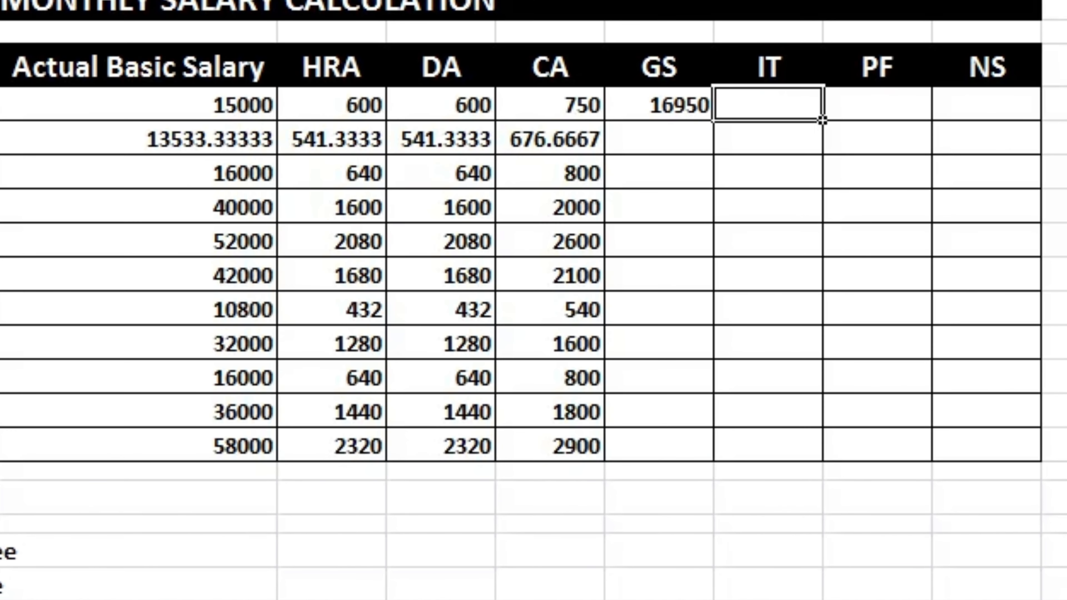
text(=)
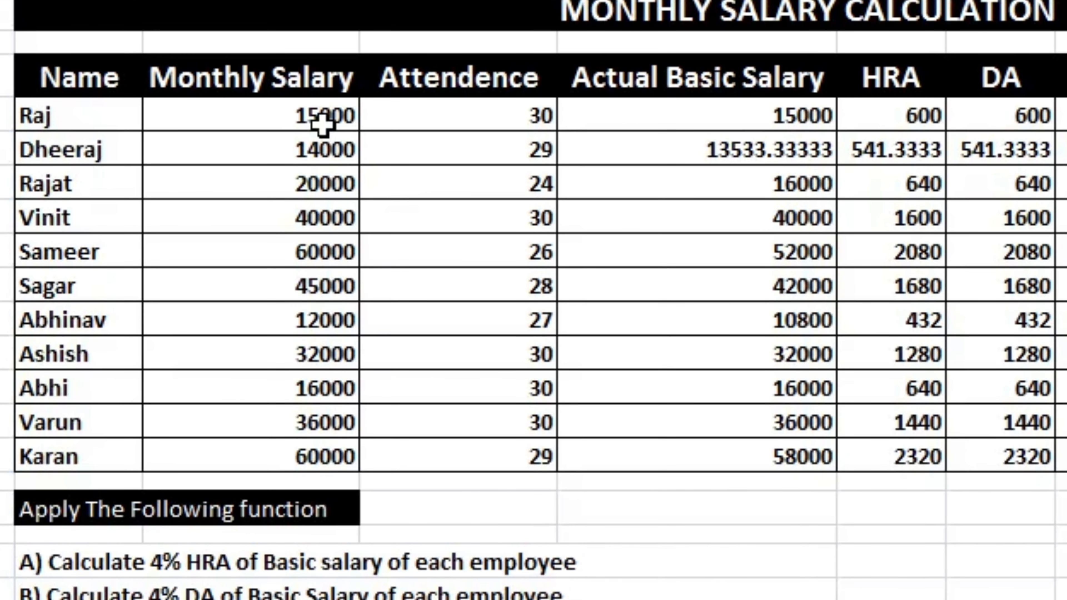
click(322, 125)
text(*)
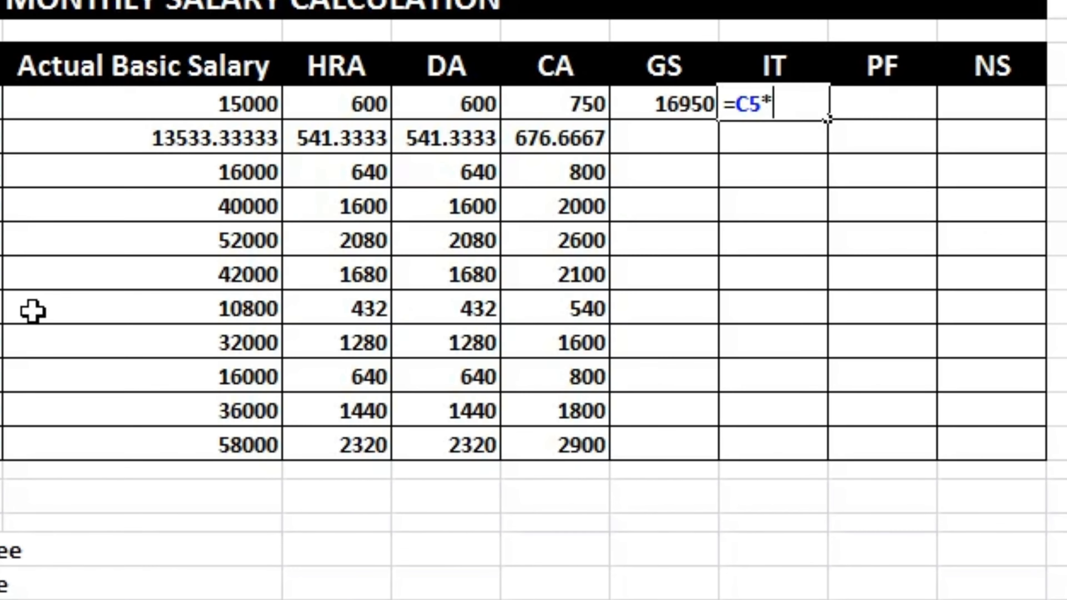
text(5%)
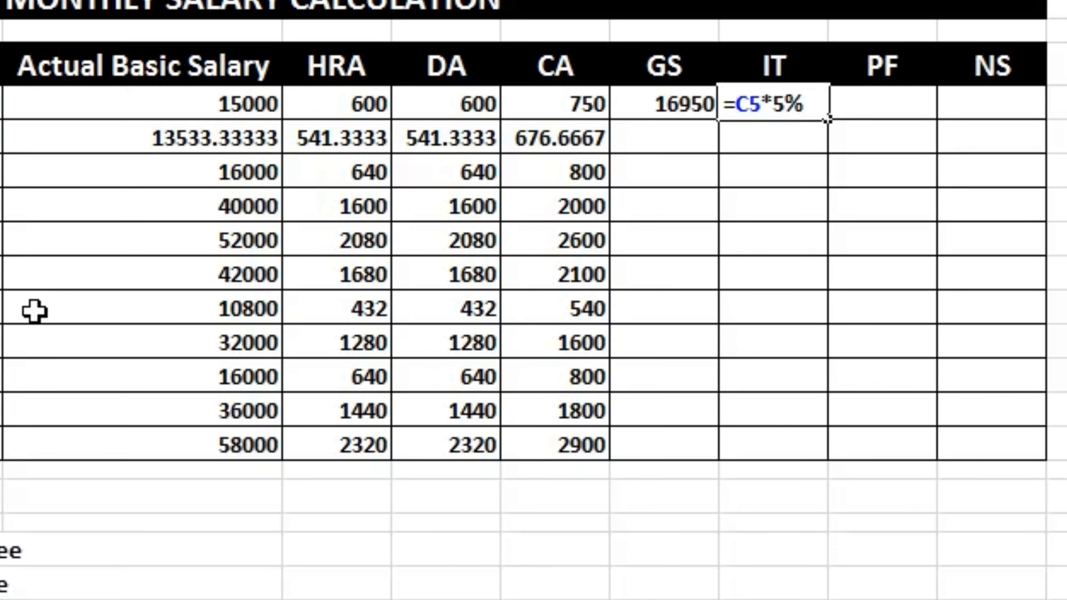
key(Return)
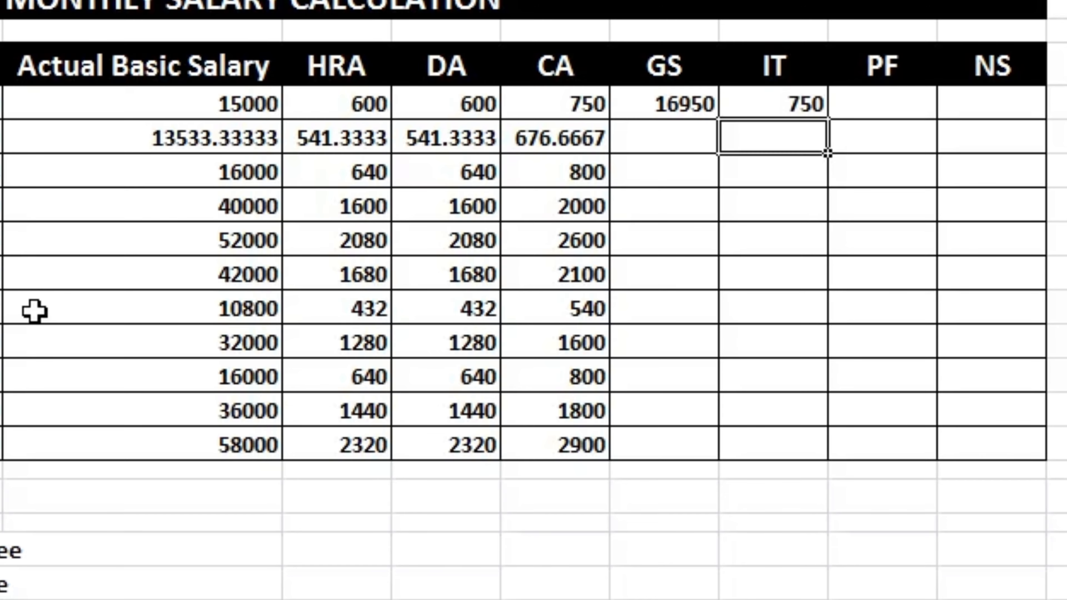
- Calculate the first employee's PF in the PF column as 3% of the basic salary
click(865, 102)
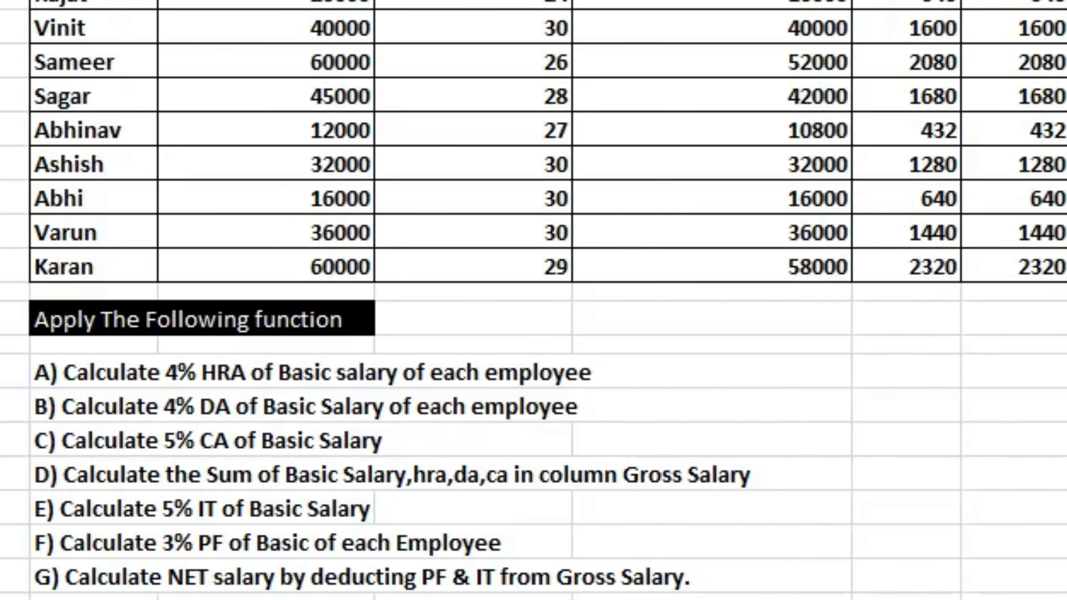